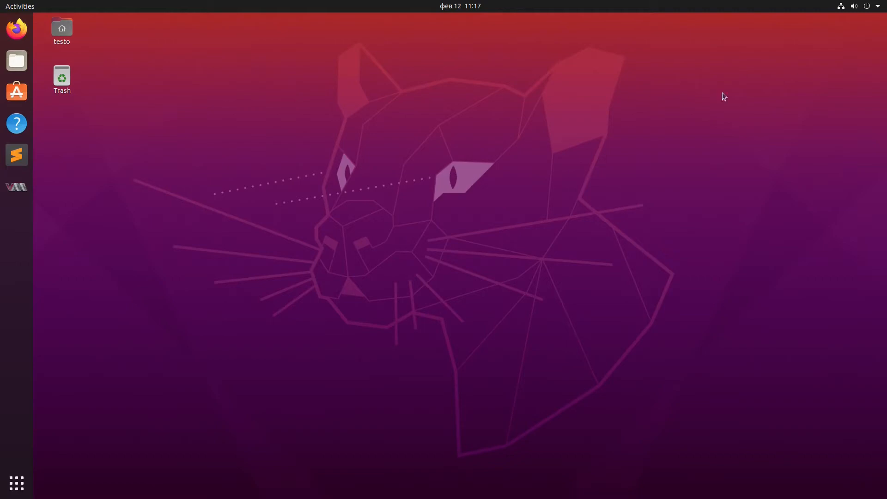
Step: Switch to Virtual Machine Manager and start a new virtual machine that installs from local install media
{"action": "left_click", "coordinate": [24, 189]}
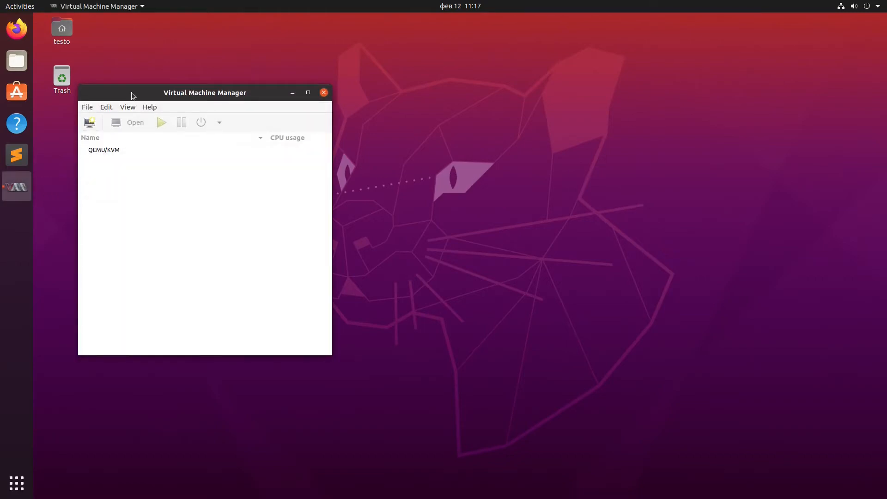
{"action": "left_click_drag", "start_coordinate": [131, 92], "coordinate": [562, 92]}
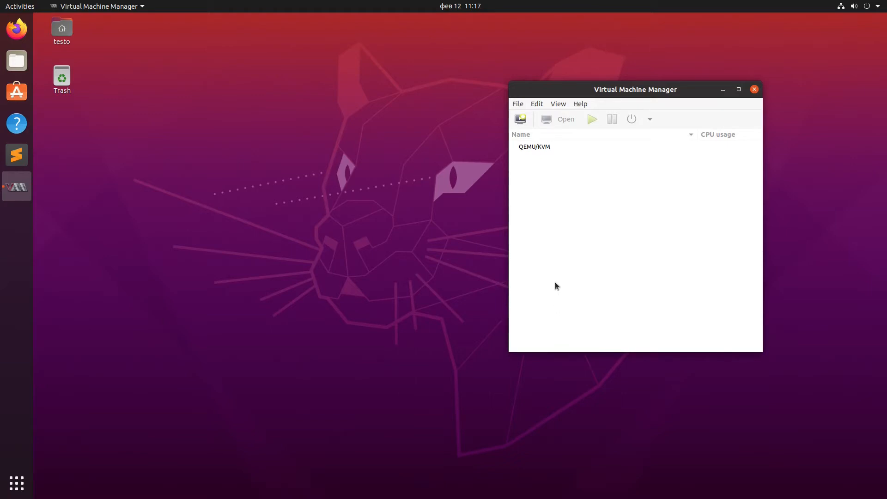
{"action": "left_click", "coordinate": [524, 123]}
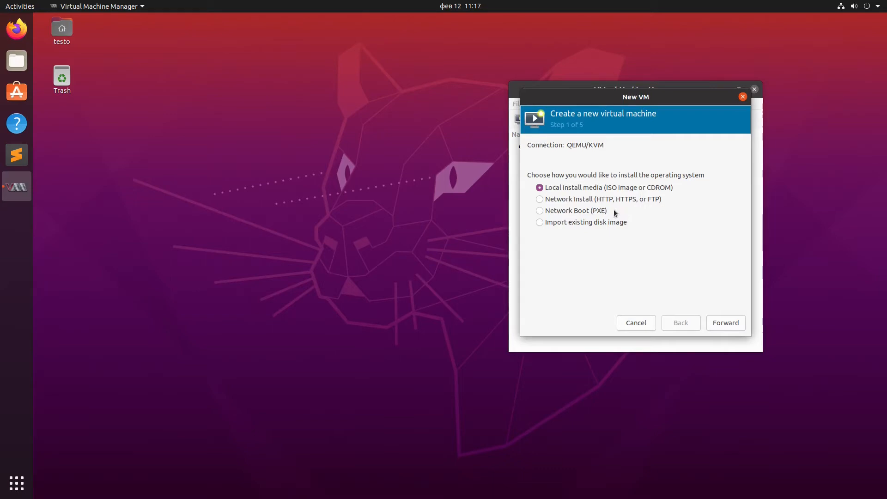
{"action": "left_click", "coordinate": [717, 327]}
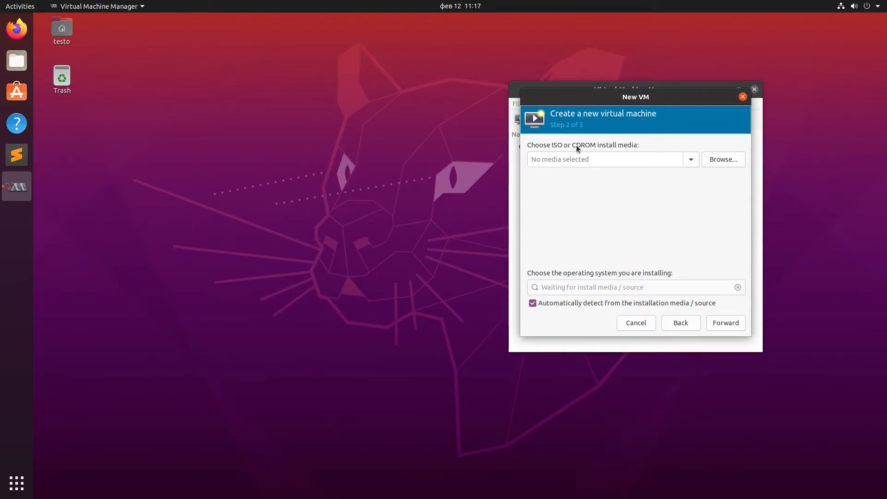
Step: Choose the local file win7.iso in the home folder as the install media
{"action": "left_click", "coordinate": [719, 161]}
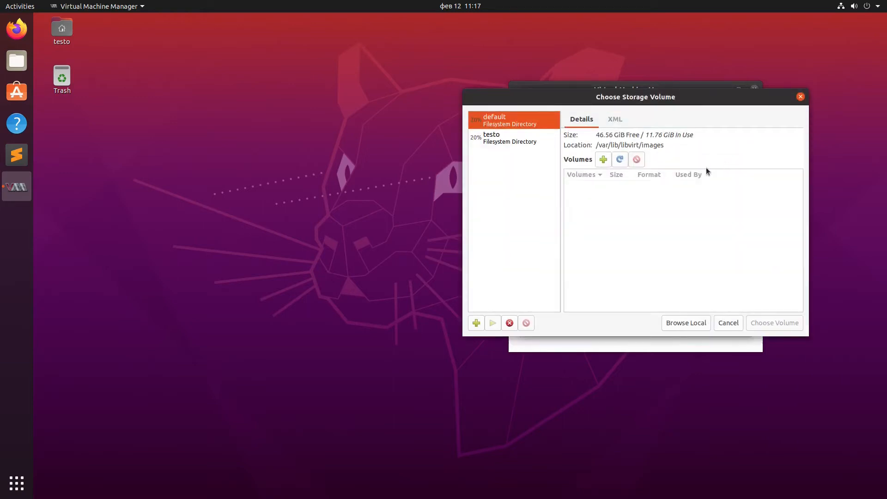
{"action": "left_click", "coordinate": [692, 323]}
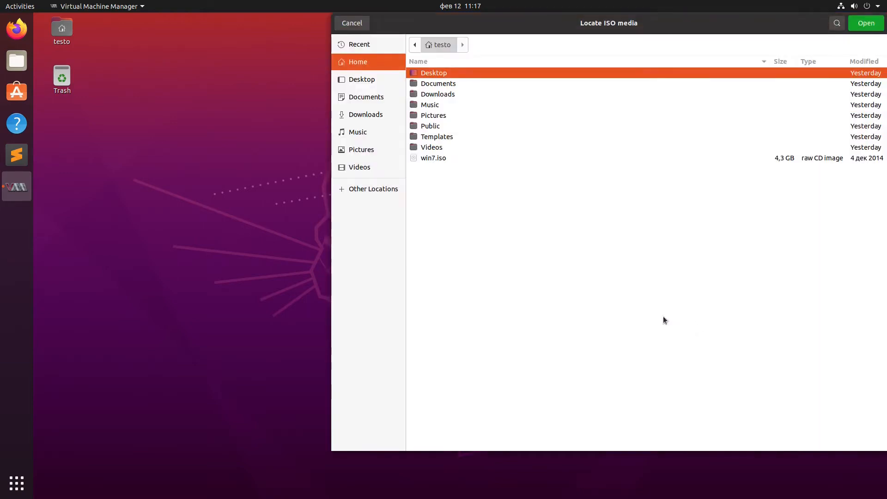
{"action": "left_click", "coordinate": [429, 159]}
{"action": "double_click", "coordinate": [428, 159]}
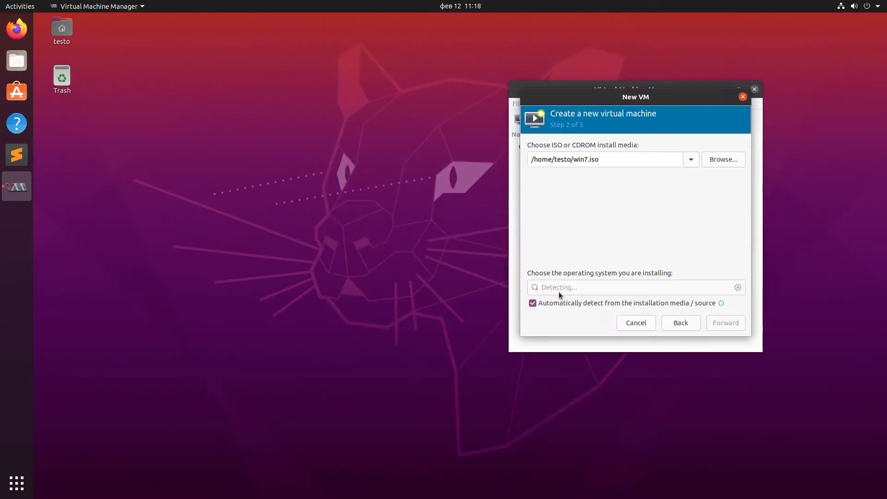
Step: Turn off automatic operating system detection, set the operating system to Generic default and continue to the memory and CPU settings
{"action": "left_click", "coordinate": [533, 304]}
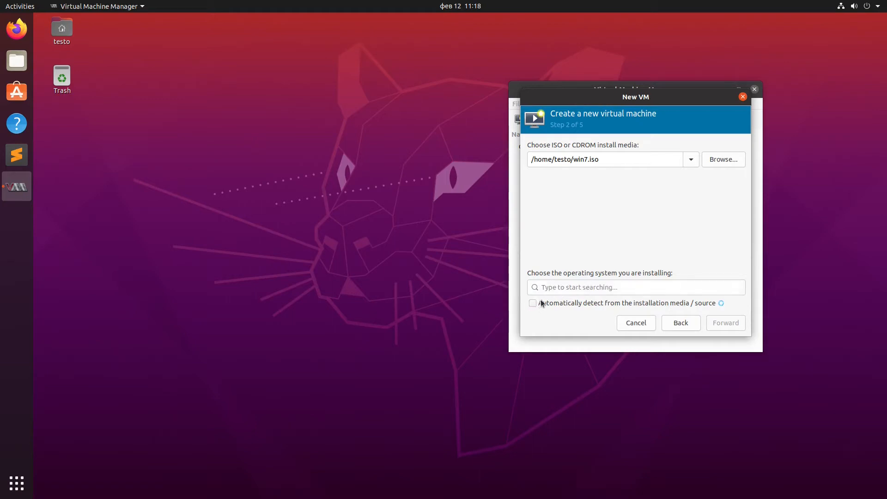
{"action": "left_click", "coordinate": [557, 288]}
{"action": "type", "text": "Ge"}
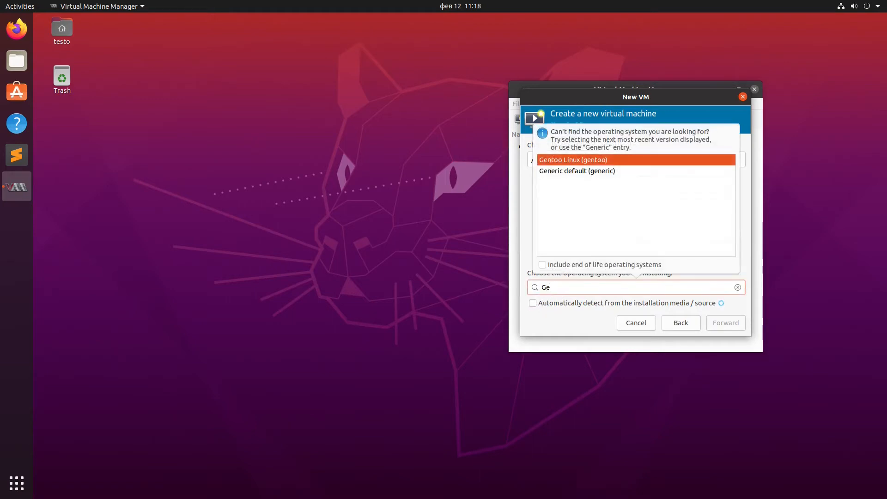
{"action": "left_click", "coordinate": [572, 174]}
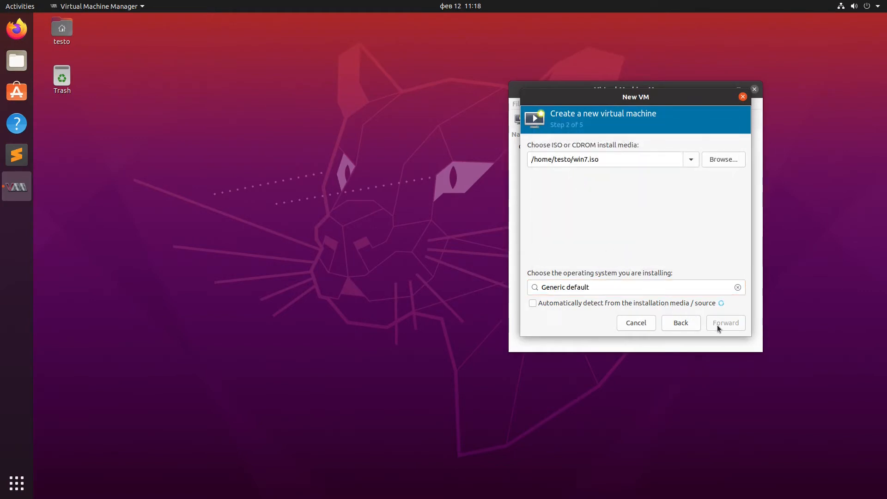
{"action": "left_click_drag", "start_coordinate": [637, 95], "coordinate": [393, 91]}
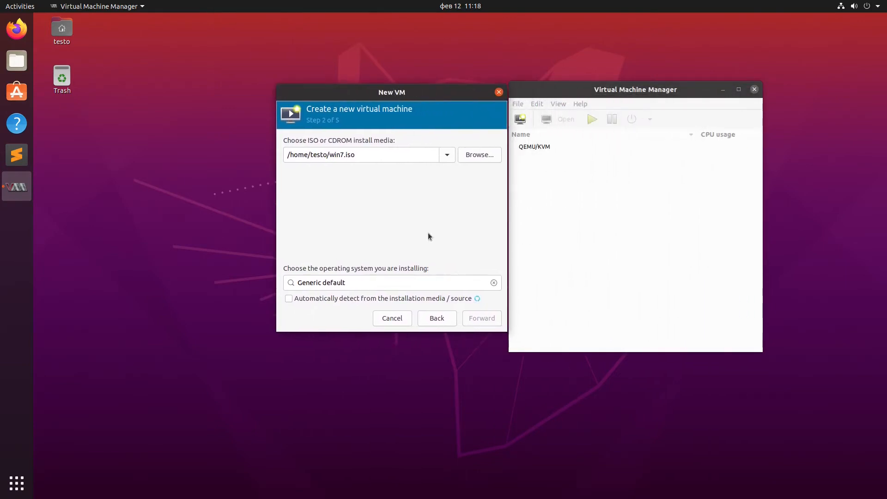
{"action": "left_click", "coordinate": [482, 319]}
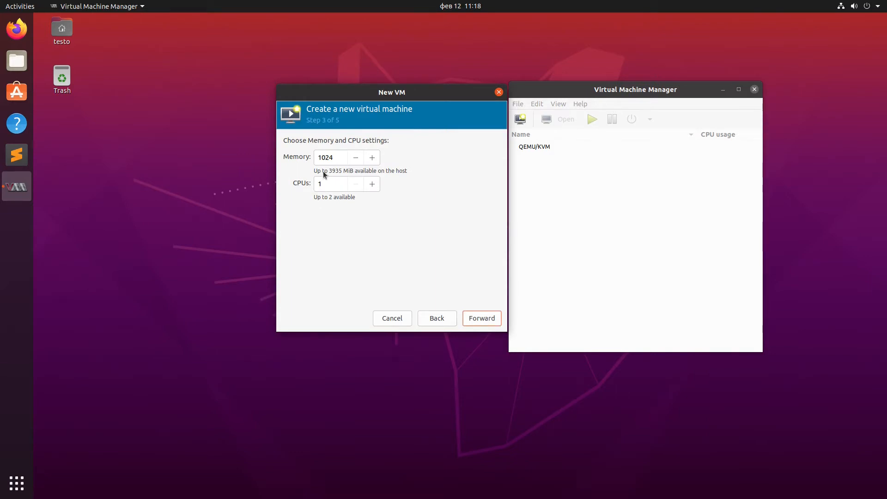
Step: Accept 1024 MiB of memory and 1 CPU, and set the virtual machine's new disk image to 12 GiB
{"action": "left_click", "coordinate": [479, 325]}
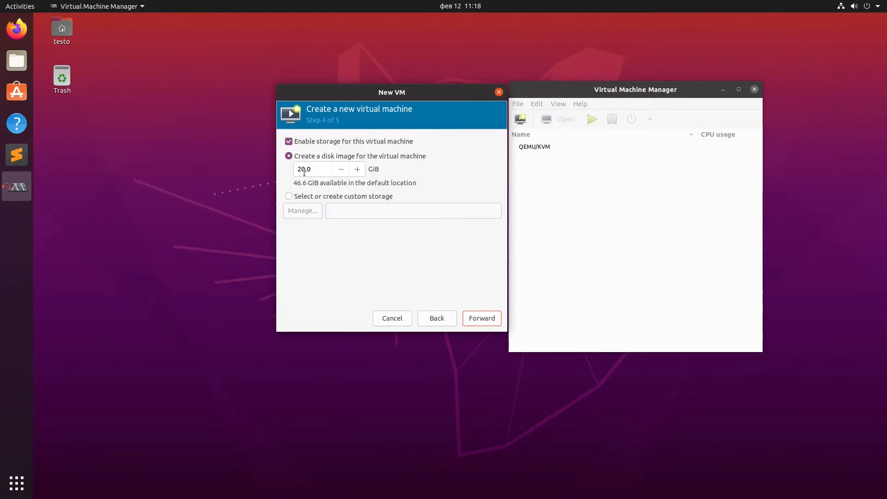
{"action": "left_click_drag", "start_coordinate": [306, 174], "coordinate": [297, 174]}
{"action": "type", "text": "12"}
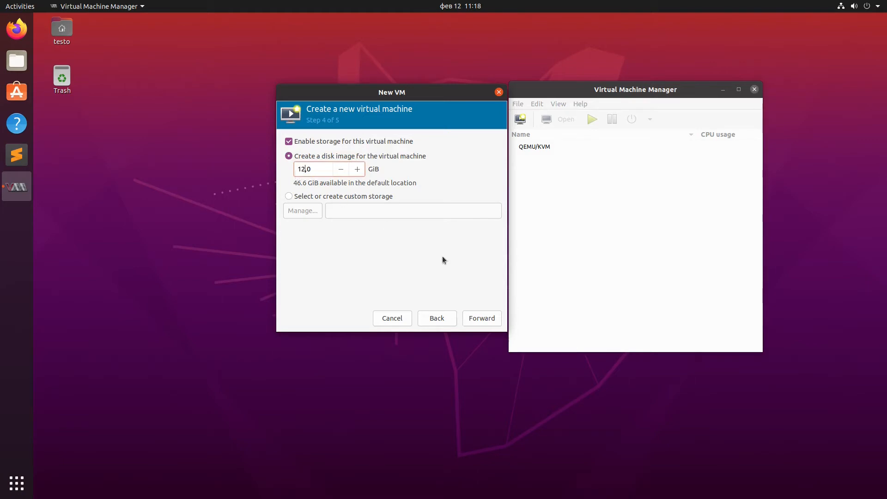
{"action": "left_click", "coordinate": [496, 320]}
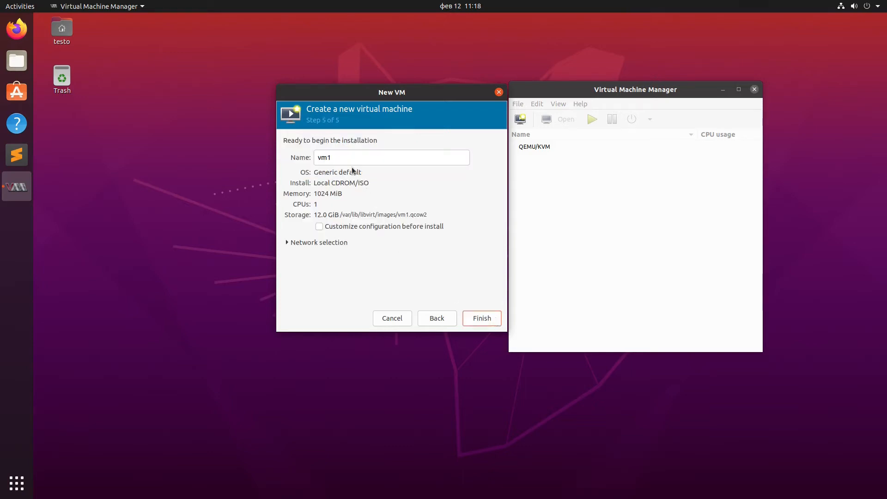
Step: Name the virtual machine win7 and finish the wizard with configuration customization before install enabled
{"action": "double_click", "coordinate": [320, 158]}
{"action": "type", "text": "win7"}
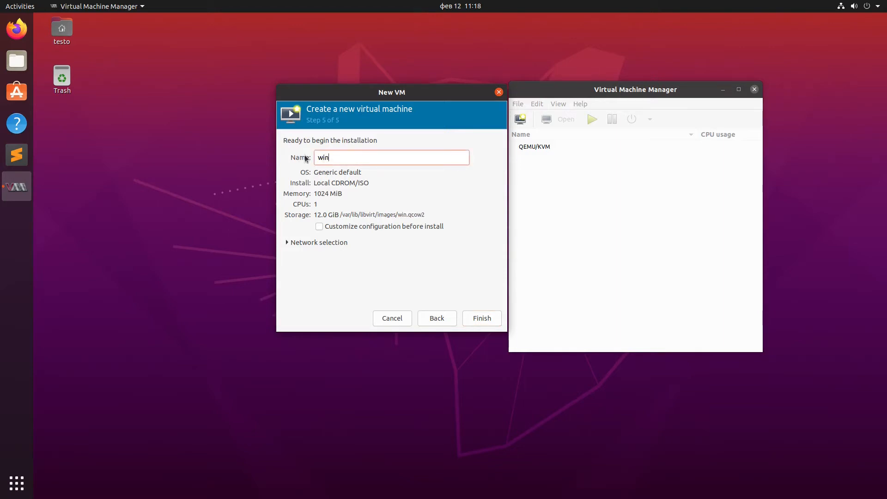
{"action": "left_click", "coordinate": [319, 229]}
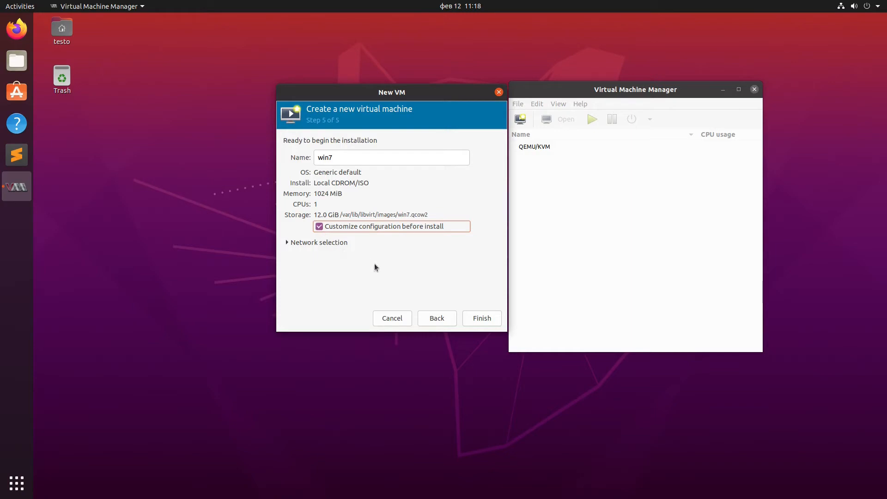
{"action": "left_click", "coordinate": [483, 321]}
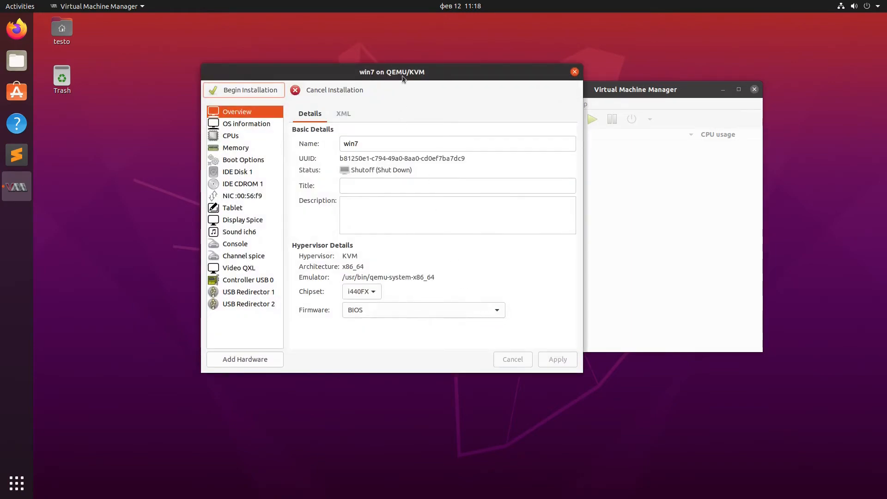
Step: Review the win7 machine's OS, CPU, memory, boot, network, CDROM, tablet and USB controller settings
{"action": "left_click_drag", "start_coordinate": [402, 76], "coordinate": [560, 93]}
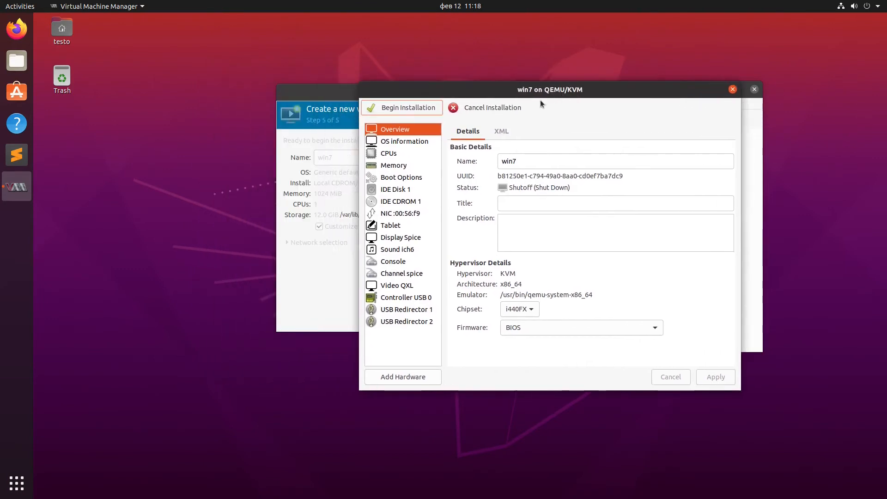
{"action": "left_click", "coordinate": [426, 143]}
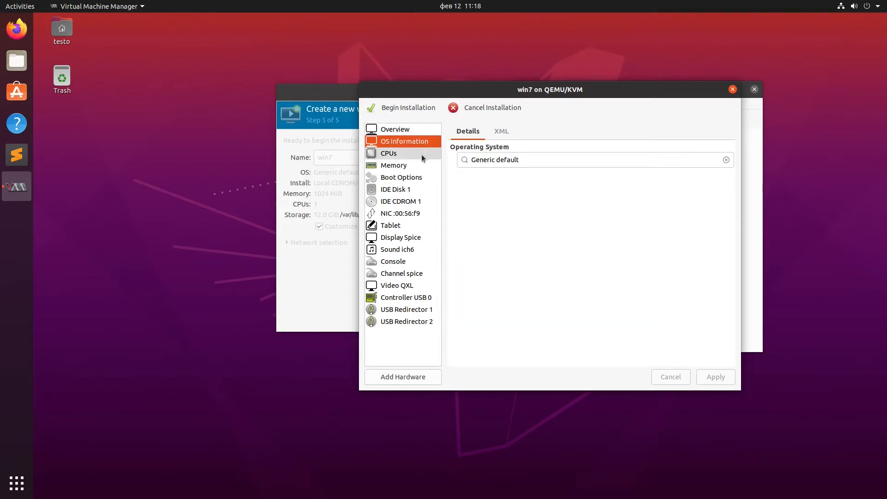
{"action": "left_click", "coordinate": [422, 158]}
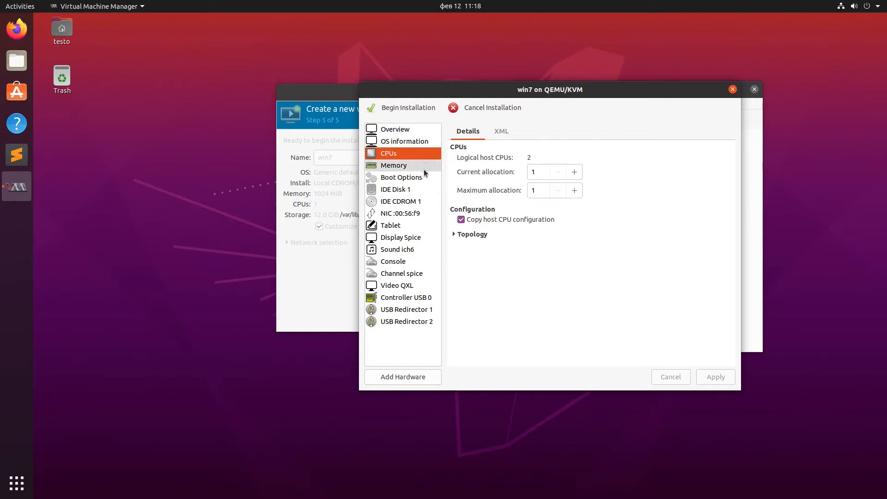
{"action": "left_click", "coordinate": [401, 169]}
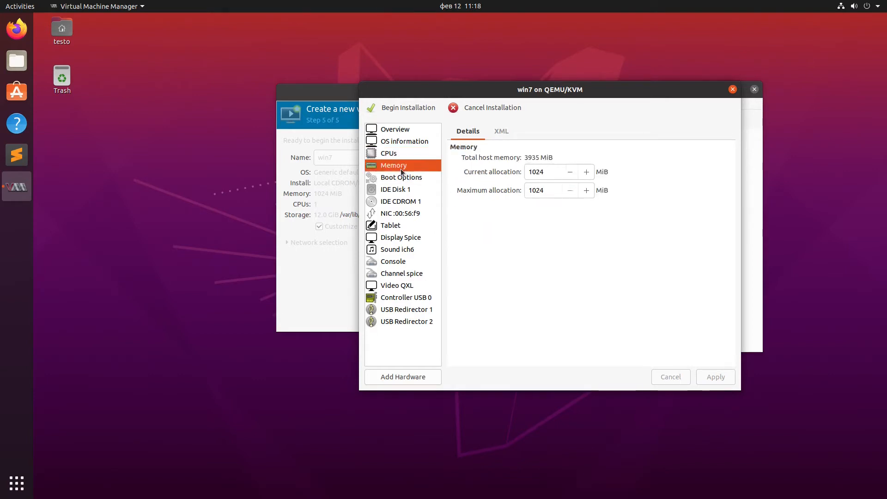
{"action": "left_click", "coordinate": [405, 180]}
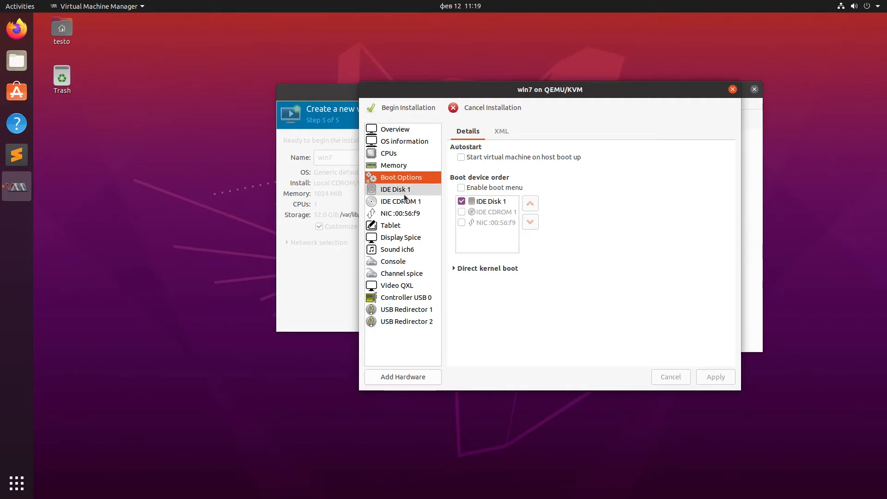
{"action": "left_click", "coordinate": [402, 214]}
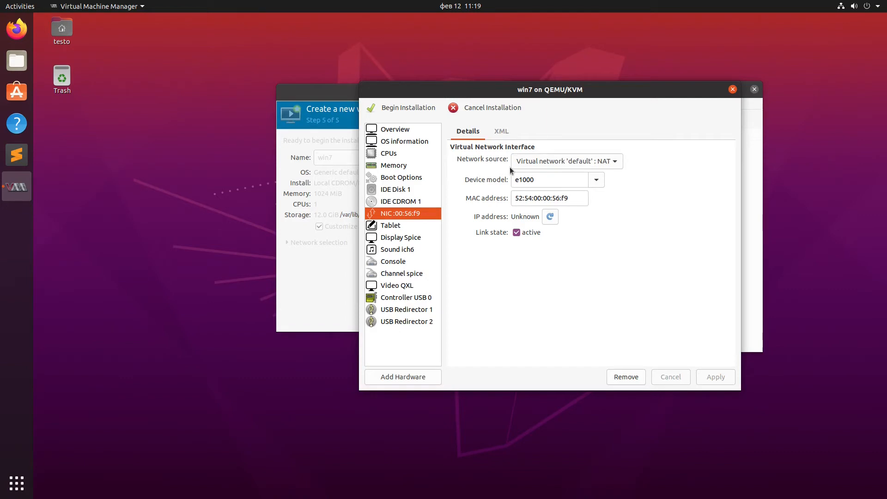
{"action": "left_click", "coordinate": [396, 204]}
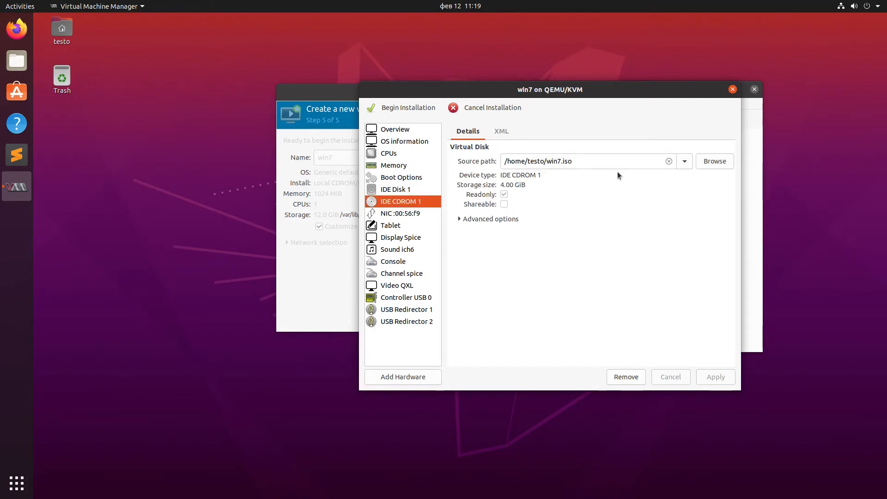
{"action": "left_click", "coordinate": [391, 226]}
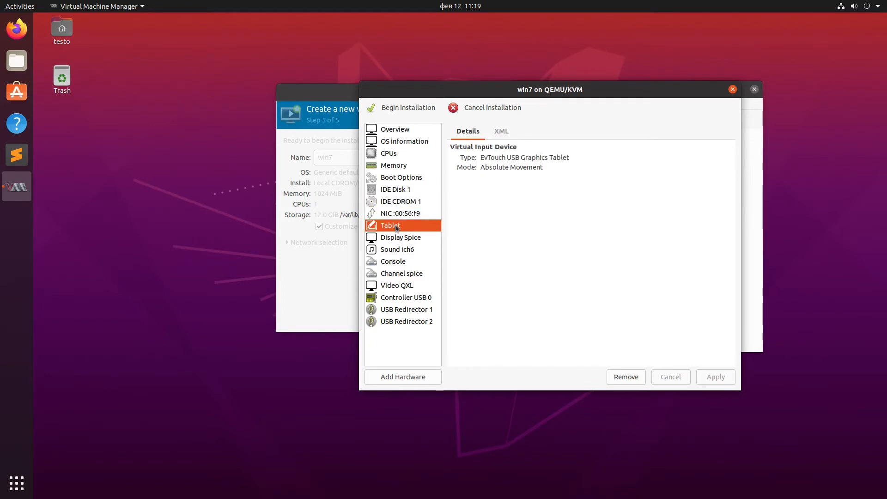
{"action": "left_click", "coordinate": [405, 299]}
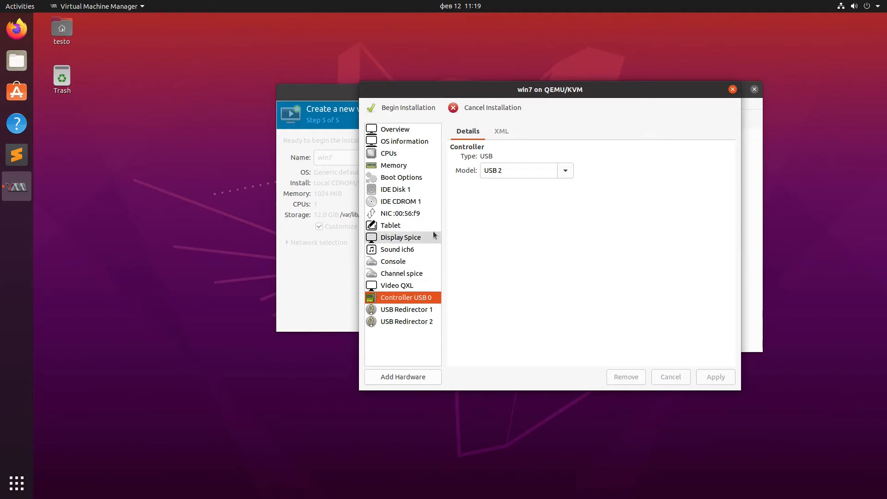
Step: Begin the installation of the win7 machine and boot the Windows 7 SP1 64-bit Setup entry
{"action": "left_click", "coordinate": [407, 112]}
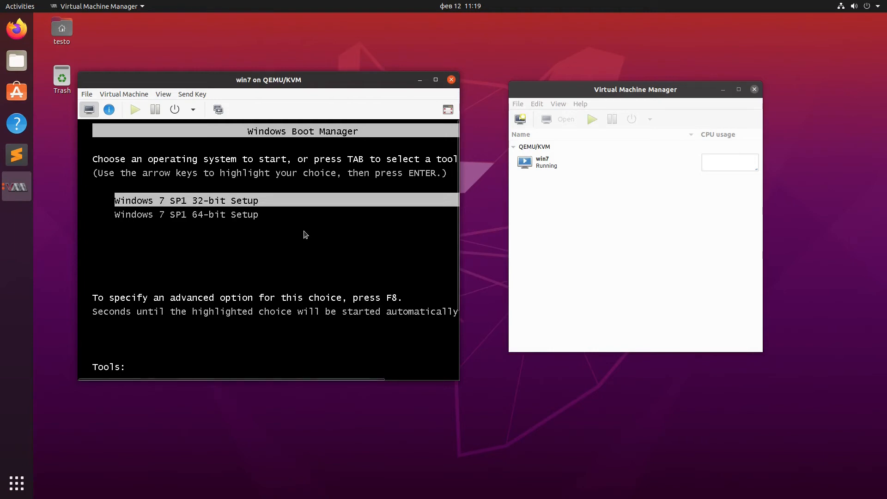
{"action": "left_click", "coordinate": [304, 231]}
{"action": "key", "text": "Down"}
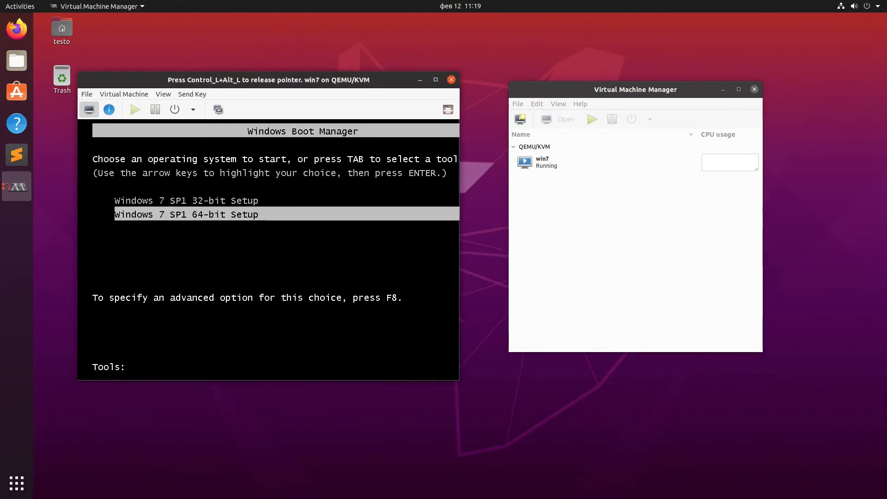
{"action": "key", "text": "Return"}
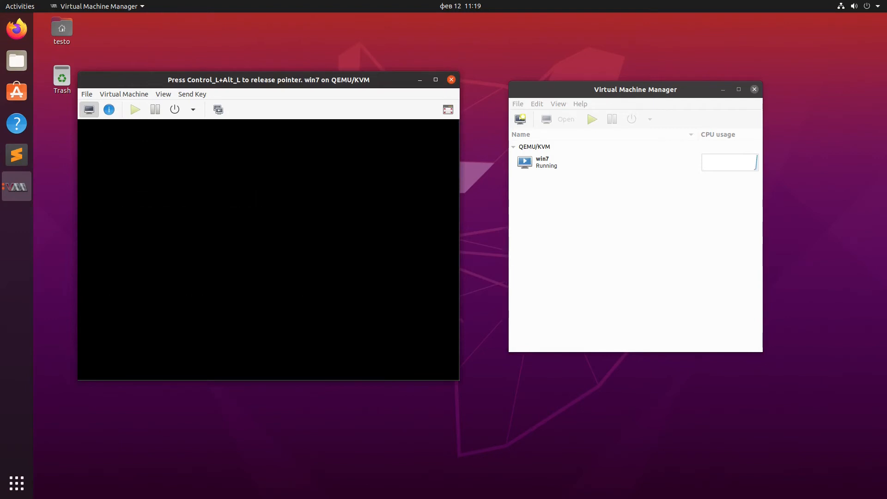
Step: Release the pointer from the guest, resize the win7 console window to the VM and place both windows side by side
{"action": "key", "text": "ctrl+alt"}
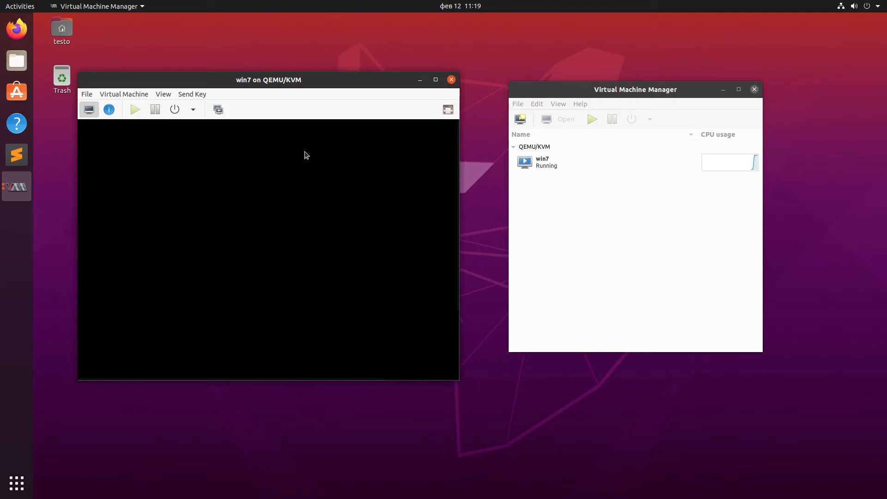
{"action": "left_click", "coordinate": [163, 95]}
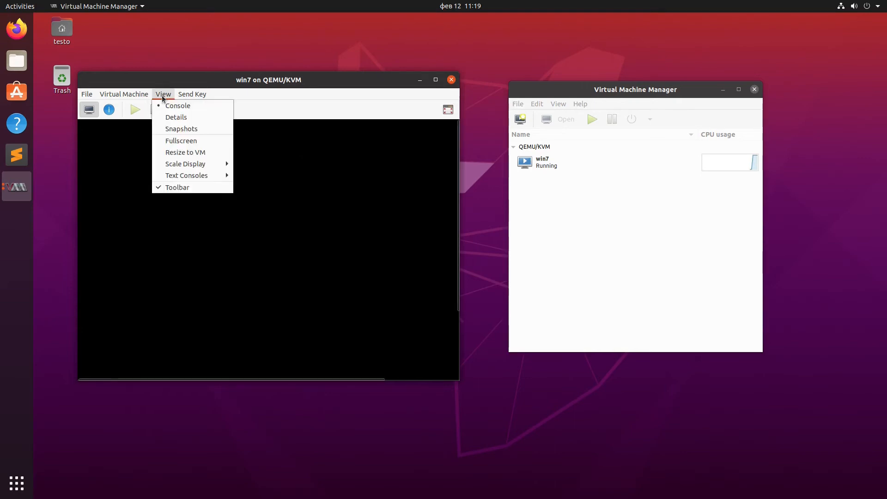
{"action": "left_click", "coordinate": [176, 152]}
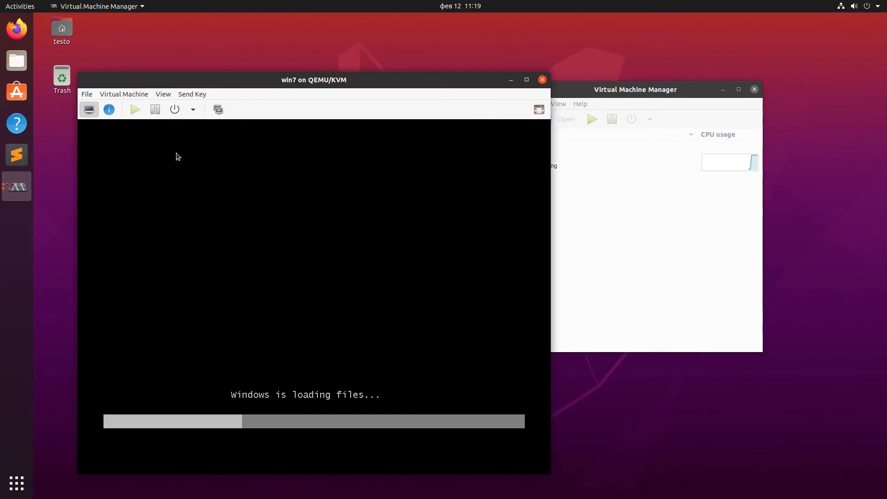
{"action": "left_click_drag", "start_coordinate": [193, 78], "coordinate": [155, 49]}
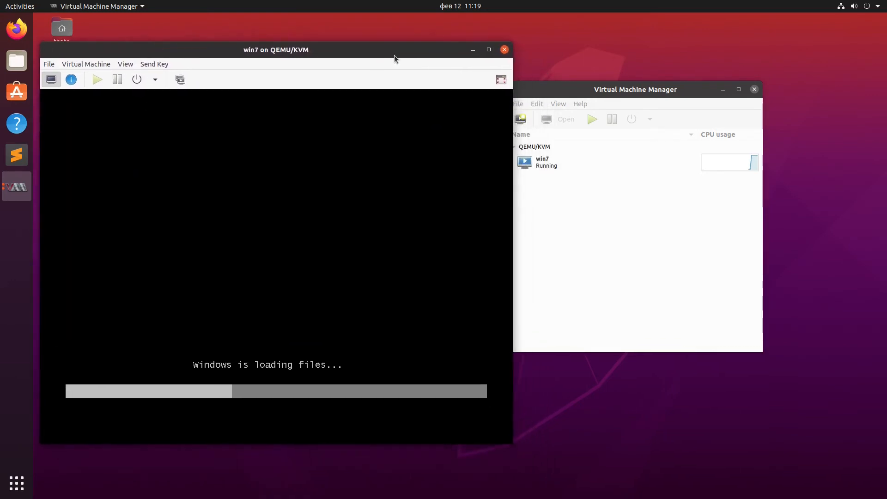
{"action": "left_click_drag", "start_coordinate": [585, 90], "coordinate": [676, 60]}
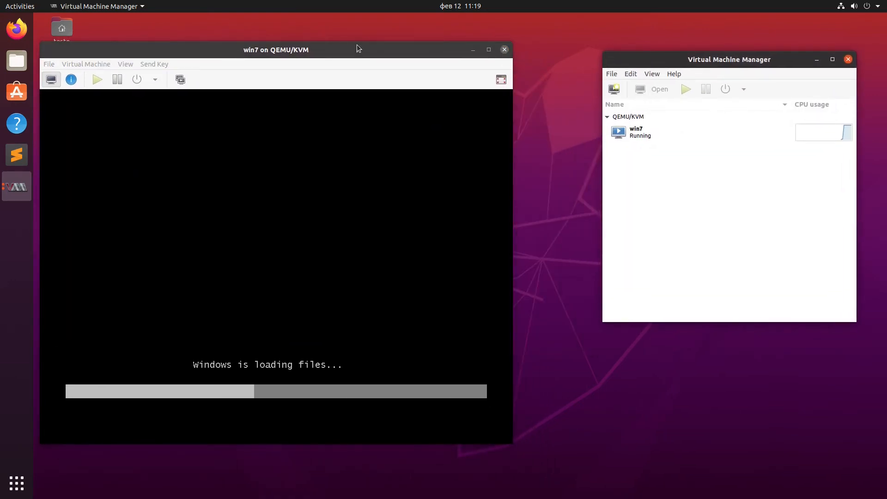
Step: Reposition the win7 console window, then pause the win7 machine and resume it
{"action": "left_click_drag", "start_coordinate": [357, 48], "coordinate": [384, 39]}
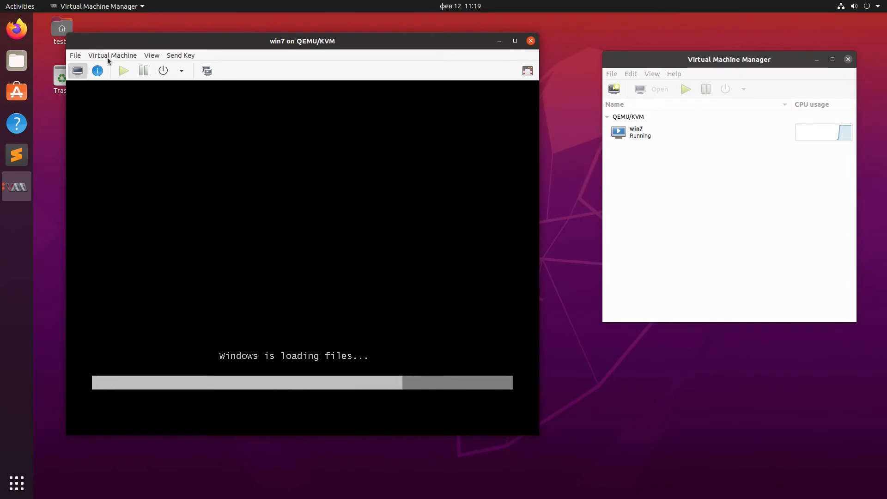
{"action": "left_click", "coordinate": [107, 57]}
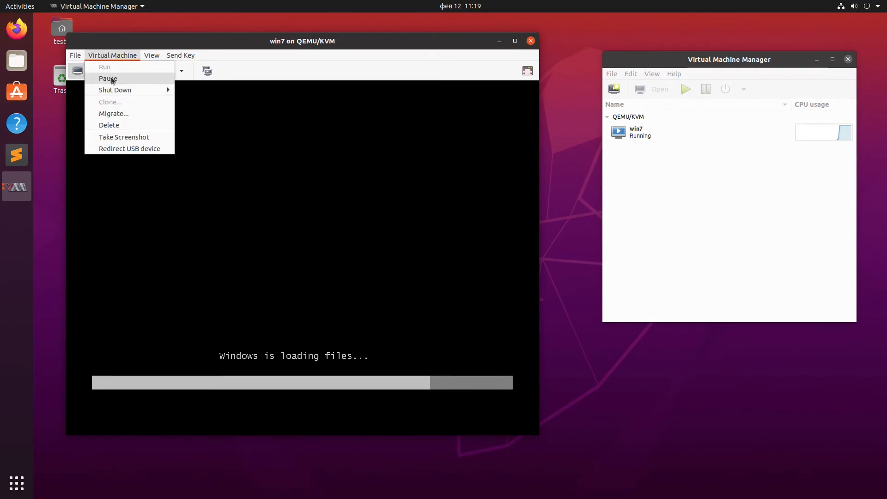
{"action": "left_click", "coordinate": [111, 78]}
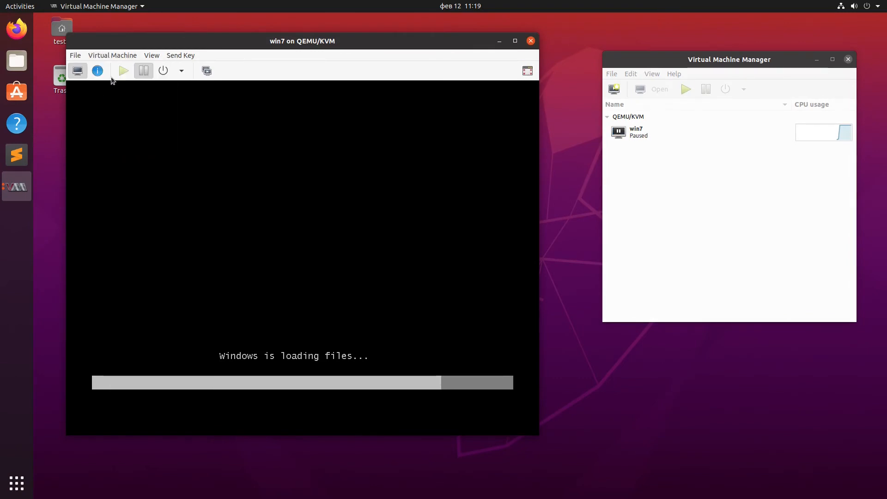
{"action": "left_click", "coordinate": [147, 77]}
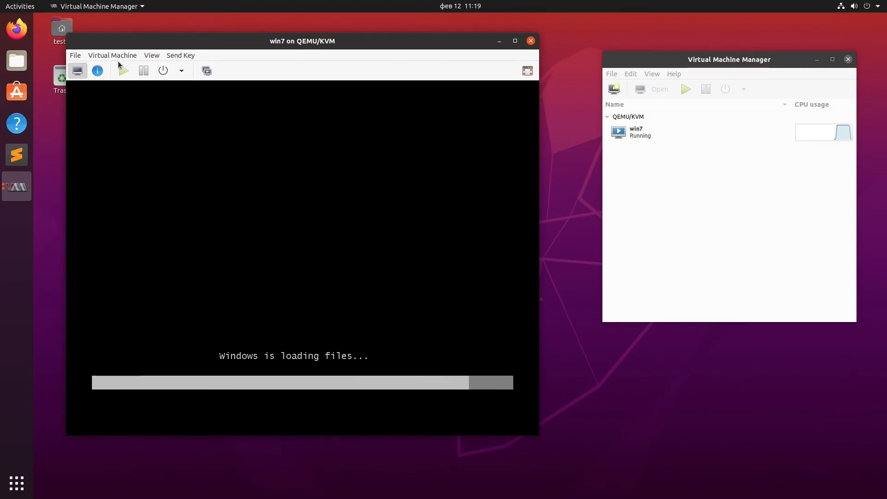
Step: Review the win7 machine's hardware details, its shutdown options and its snapshot list
{"action": "left_click", "coordinate": [97, 72]}
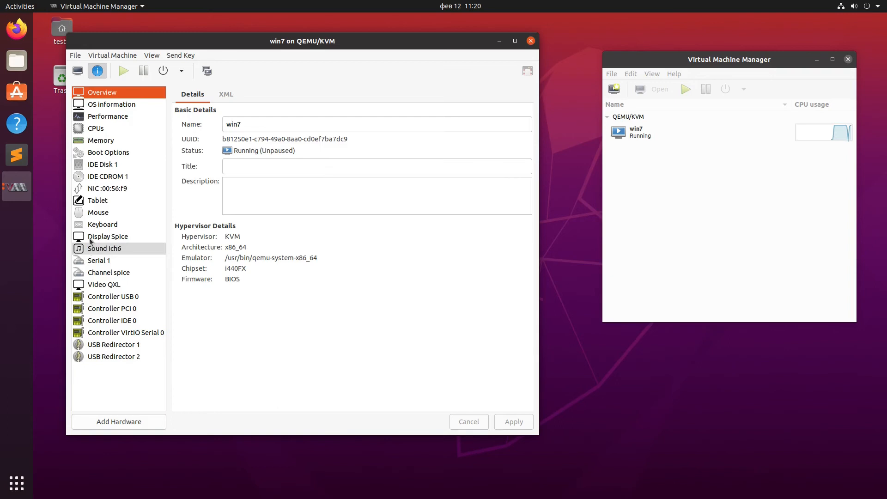
{"action": "left_click", "coordinate": [77, 72]}
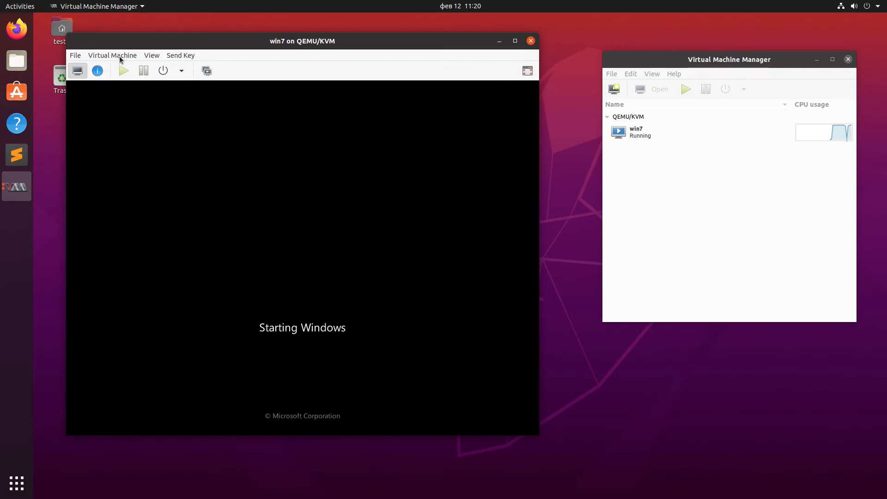
{"action": "left_click", "coordinate": [179, 74]}
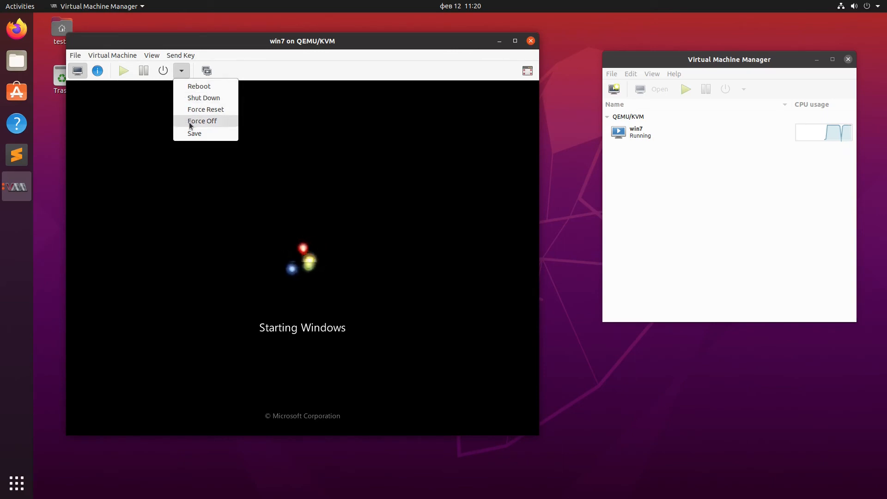
{"action": "left_click", "coordinate": [219, 72]}
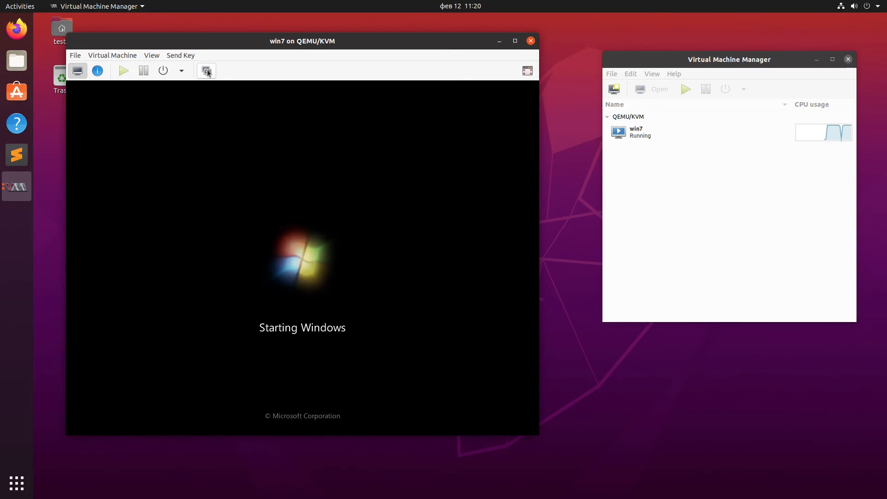
{"action": "left_click", "coordinate": [206, 71]}
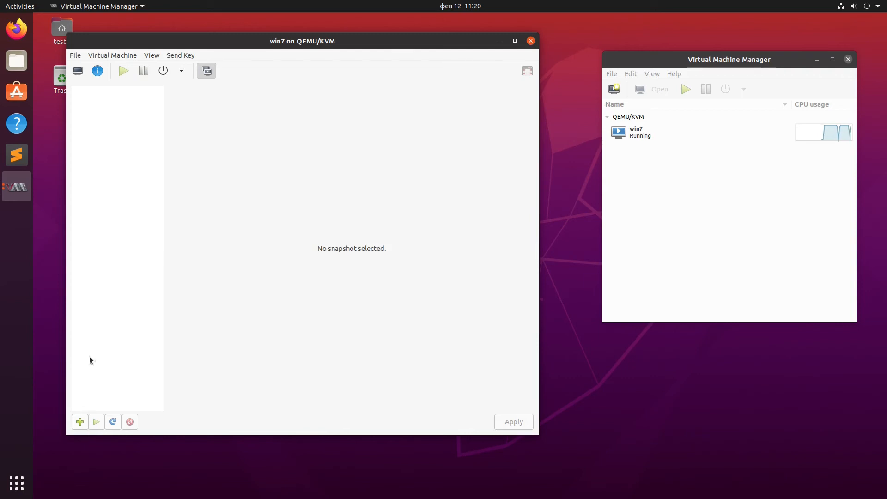
Step: In the win7 console, choose English for Windows 7 Setup and accept the English (United States) format and US keyboard
{"action": "left_click", "coordinate": [77, 71]}
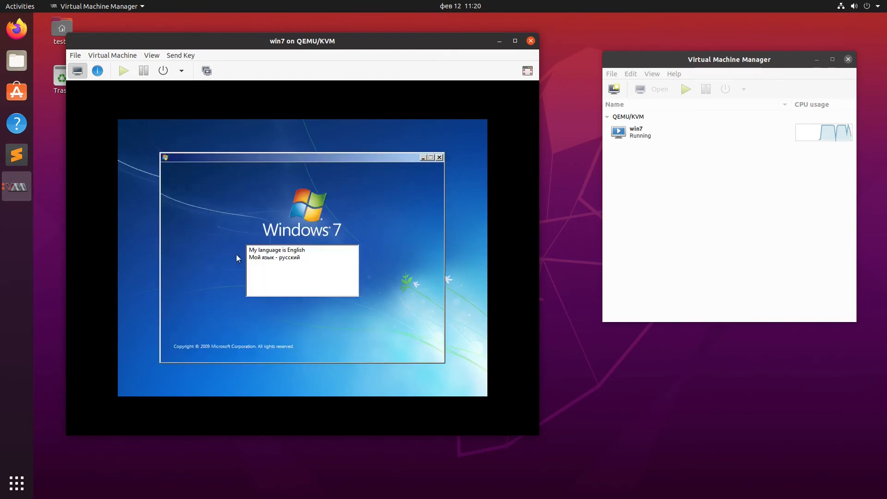
{"action": "left_click", "coordinate": [261, 252]}
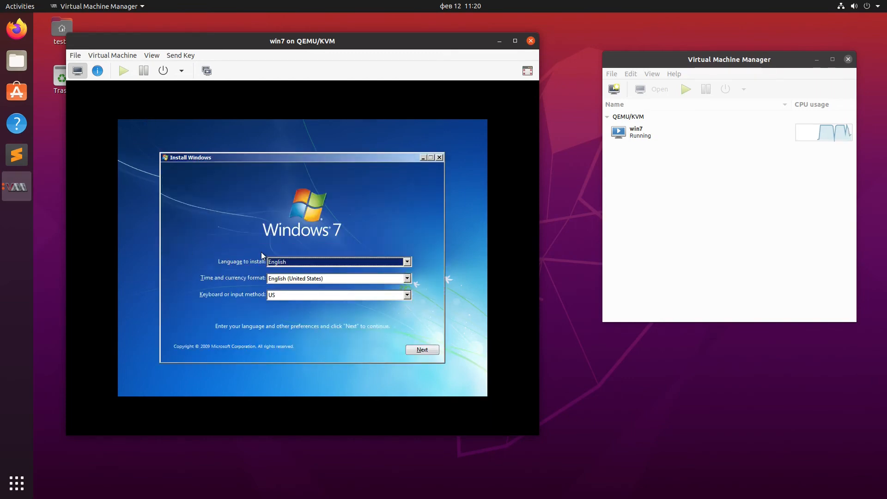
{"action": "left_click", "coordinate": [418, 352]}
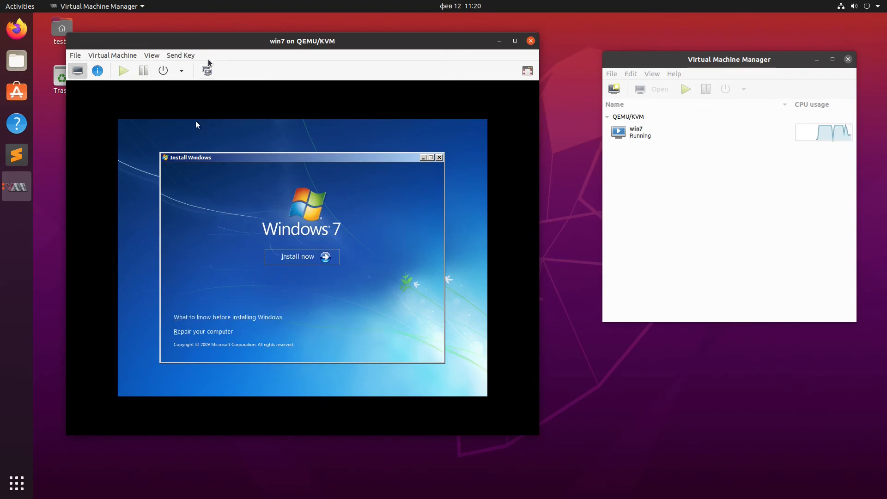
Step: Create a snapshot of the running win7 machine named installation_begins
{"action": "left_click", "coordinate": [207, 72]}
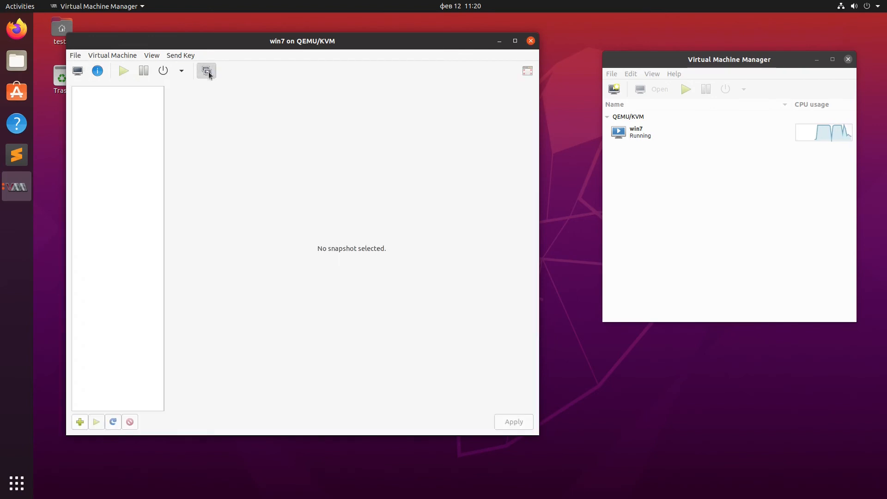
{"action": "left_click", "coordinate": [79, 422]}
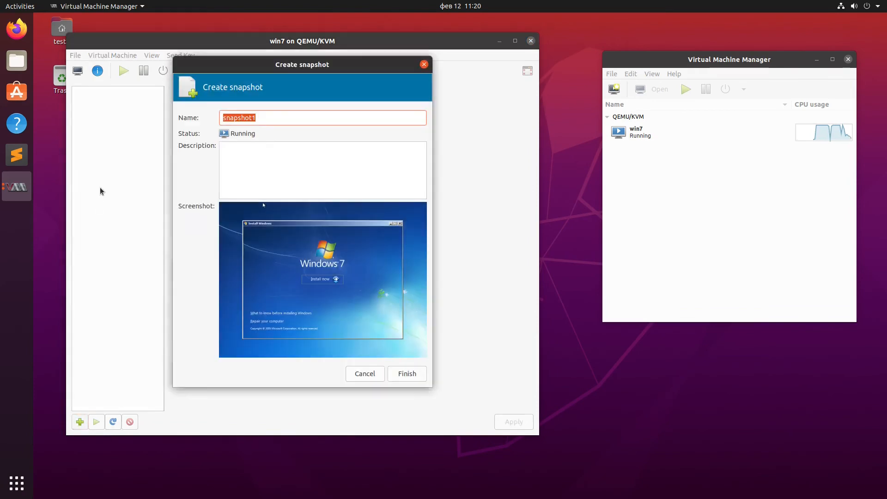
{"action": "type", "text": "installation_be"}
{"action": "type", "text": "gins"}
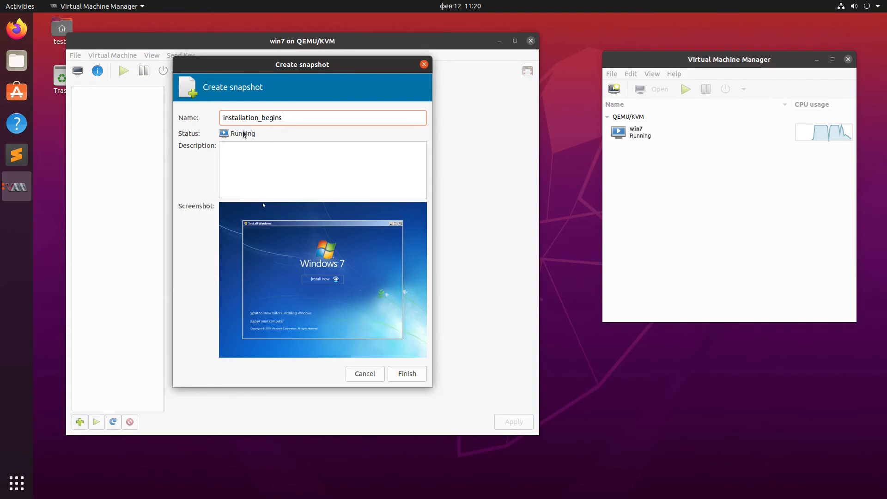
{"action": "left_click", "coordinate": [401, 374]}
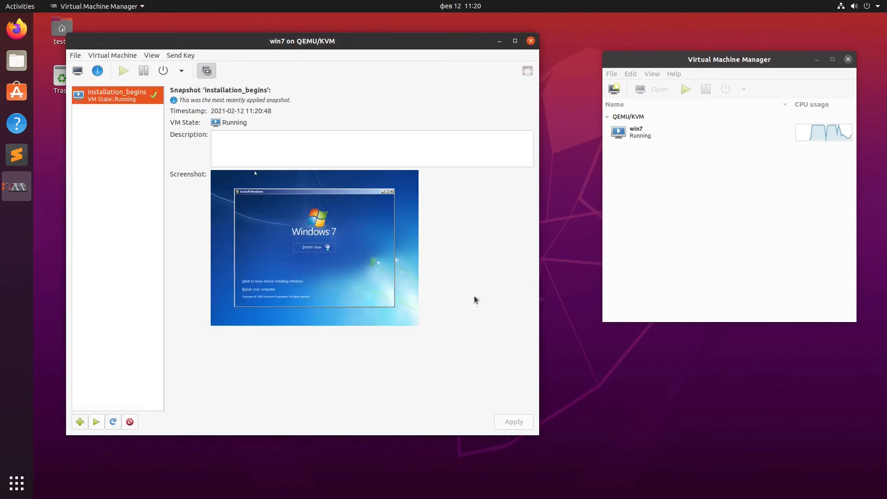
Step: Force off the win7 machine from its console window and turn off future force-poweroff confirmations
{"action": "left_click", "coordinate": [181, 71]}
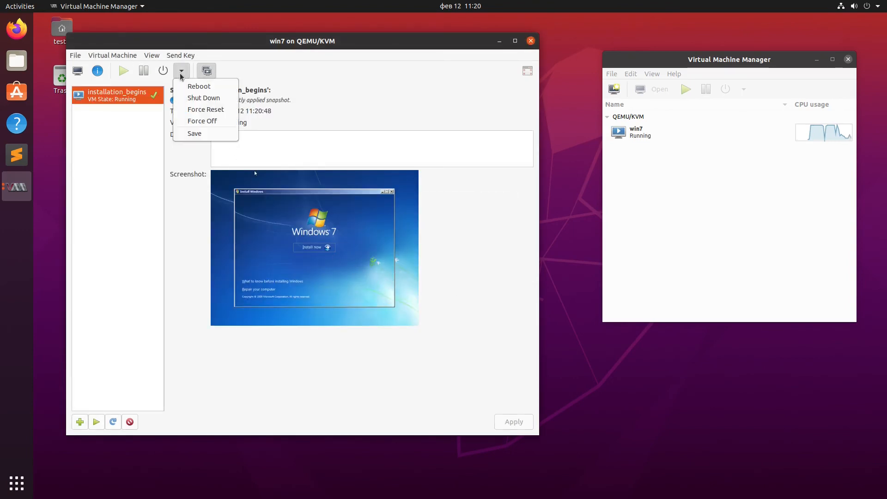
{"action": "left_click", "coordinate": [77, 72]}
{"action": "left_click", "coordinate": [77, 72]}
{"action": "left_click", "coordinate": [181, 70]}
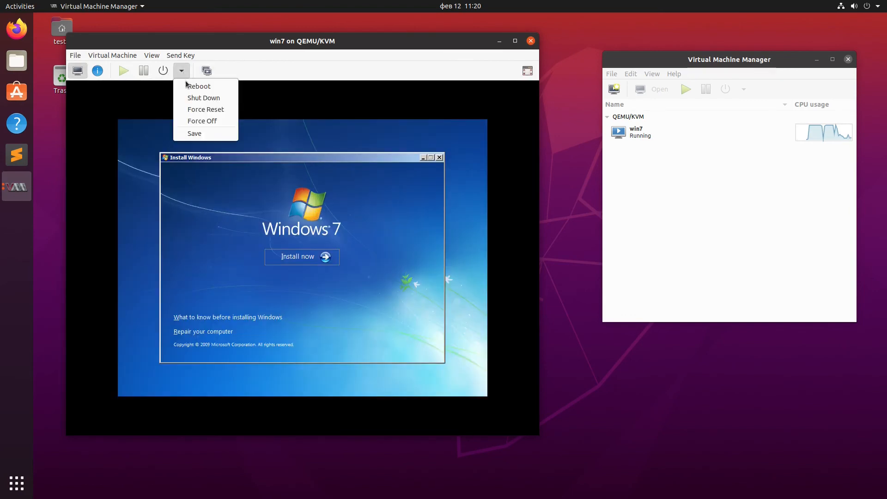
{"action": "left_click", "coordinate": [195, 122]}
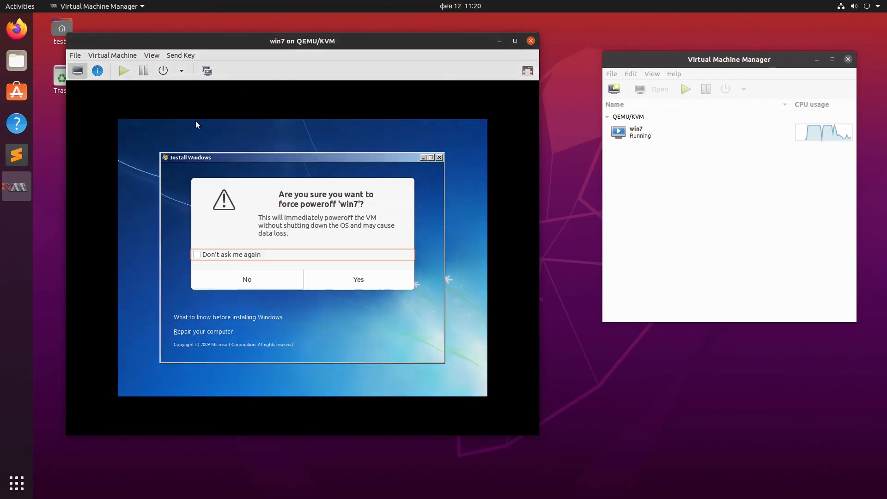
{"action": "left_click", "coordinate": [226, 254]}
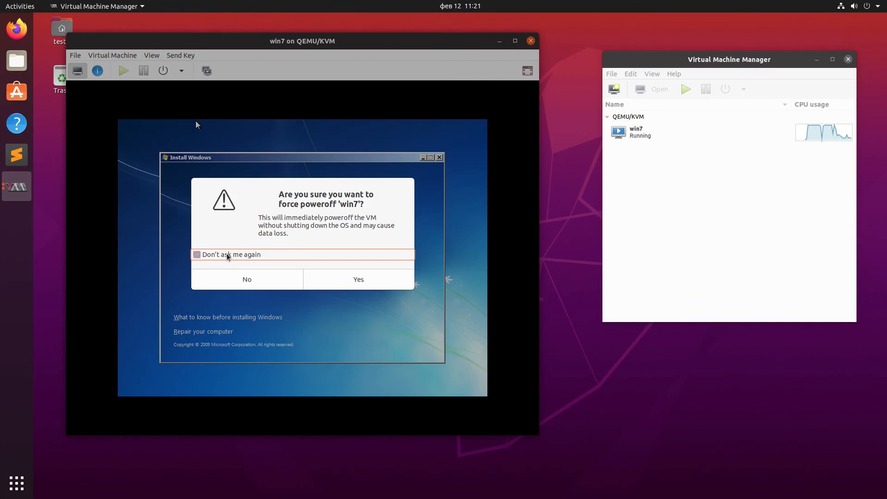
{"action": "left_click", "coordinate": [340, 287]}
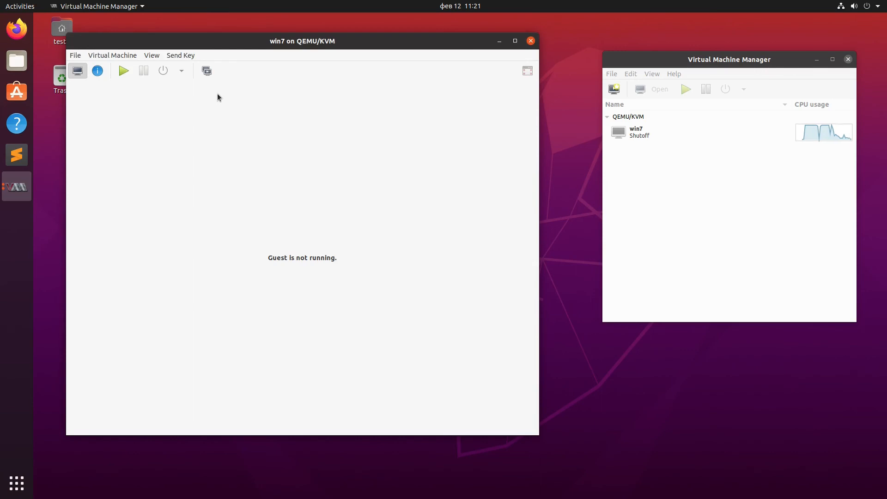
Step: Run the installation_begins snapshot of win7 and return to the machine's graphical console
{"action": "left_click", "coordinate": [206, 73]}
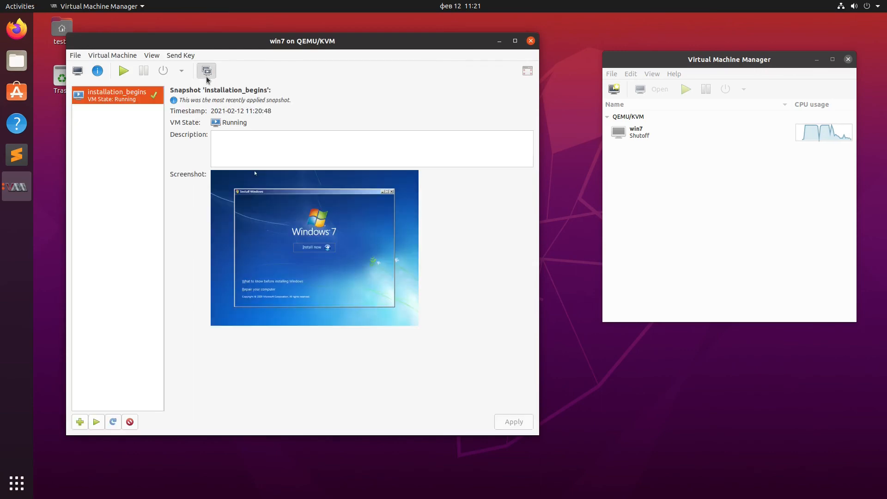
{"action": "double_click", "coordinate": [141, 100]}
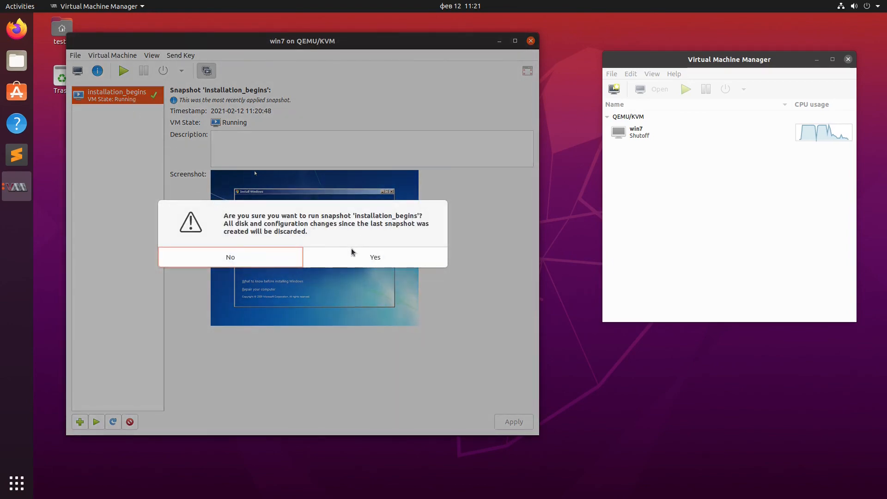
{"action": "left_click", "coordinate": [369, 261]}
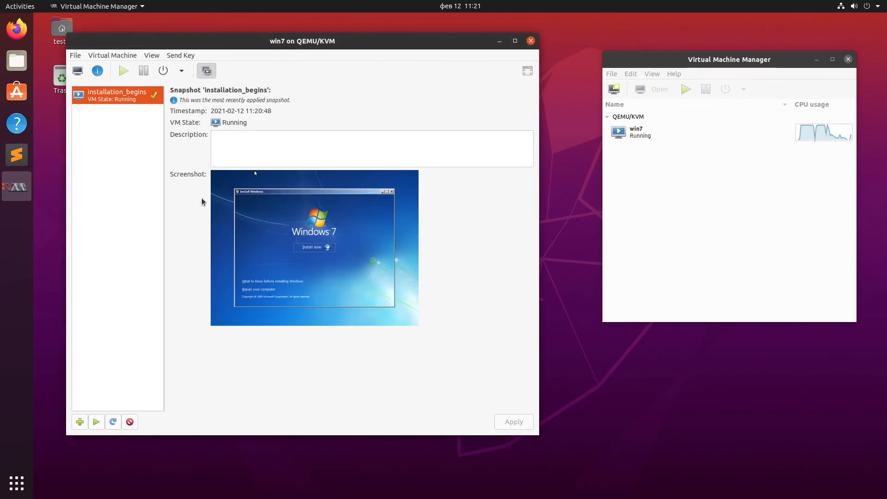
{"action": "left_click", "coordinate": [78, 70]}
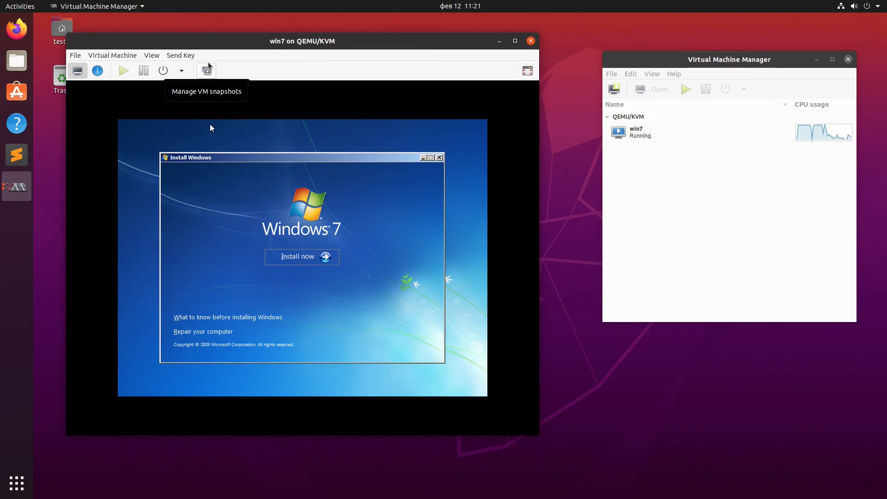
Step: Review the key combinations that can be sent to the guest and the USB devices available for redirection
{"action": "left_click", "coordinate": [183, 57]}
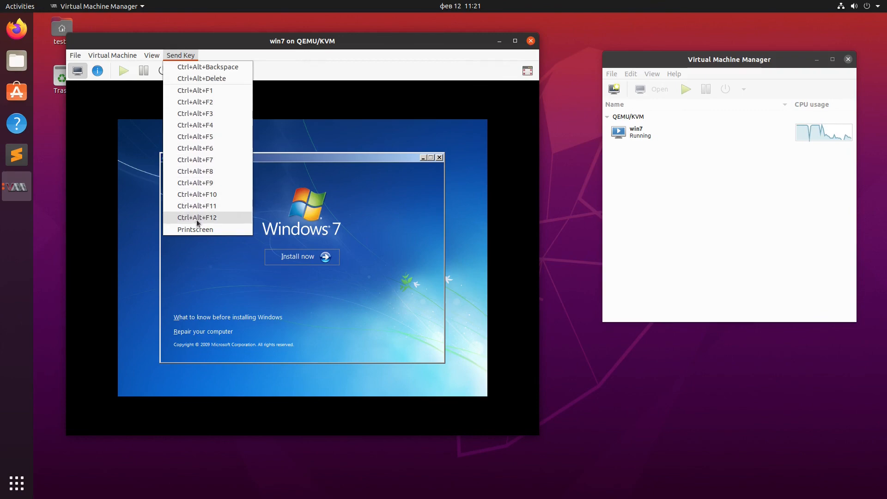
{"action": "mouse_move", "coordinate": [129, 58]}
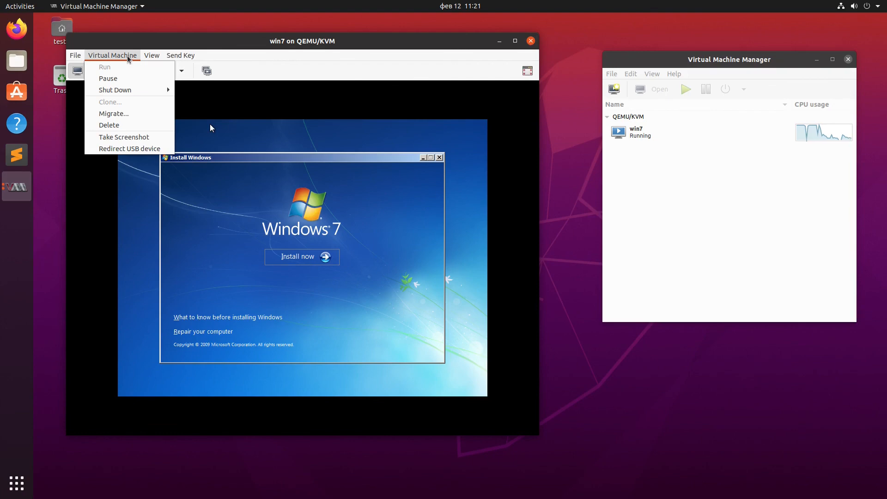
{"action": "left_click", "coordinate": [133, 148]}
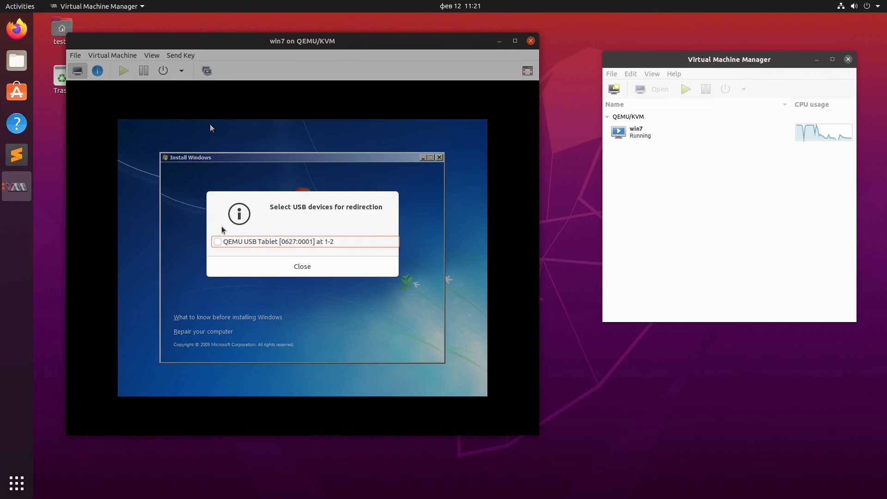
{"action": "left_click", "coordinate": [257, 267]}
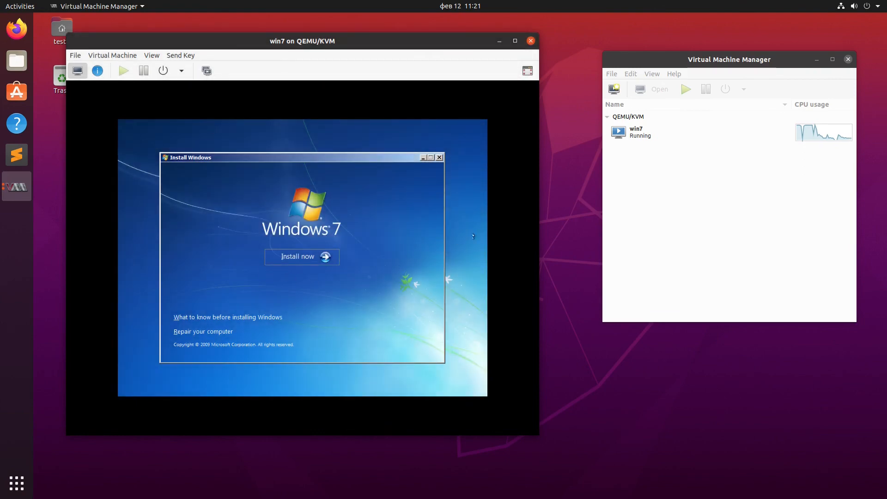
Step: Force off the win7 machine from the virtual machine list
{"action": "right_click", "coordinate": [636, 134]}
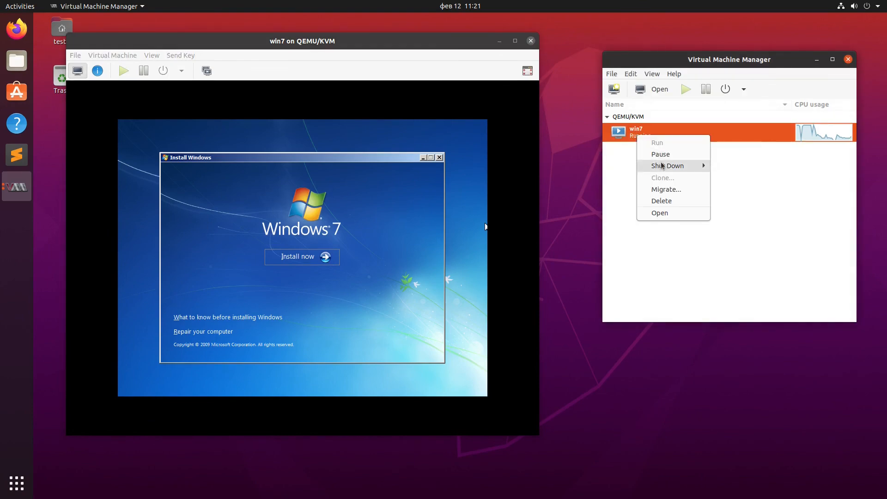
{"action": "mouse_move", "coordinate": [663, 166]}
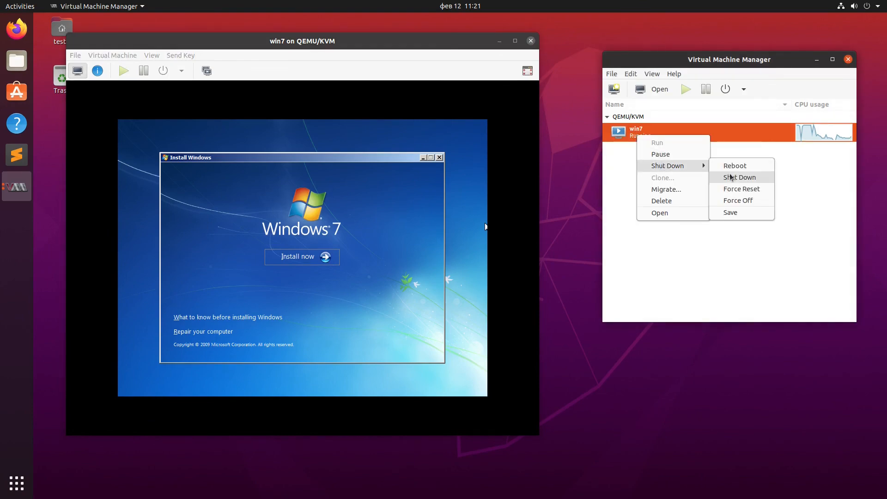
{"action": "left_click", "coordinate": [739, 201]}
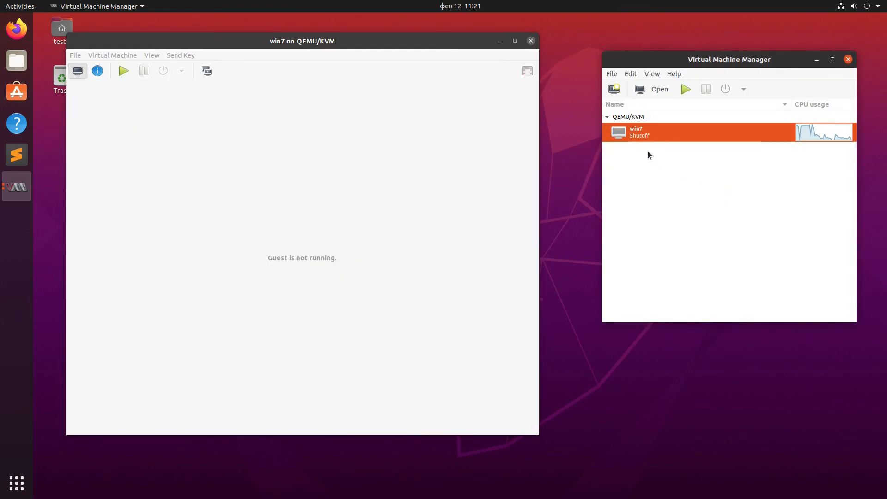
Step: Delete the win7 machine together with its win7.qcow2 storage file and turn off future storage-deletion confirmations
{"action": "right_click", "coordinate": [637, 137]}
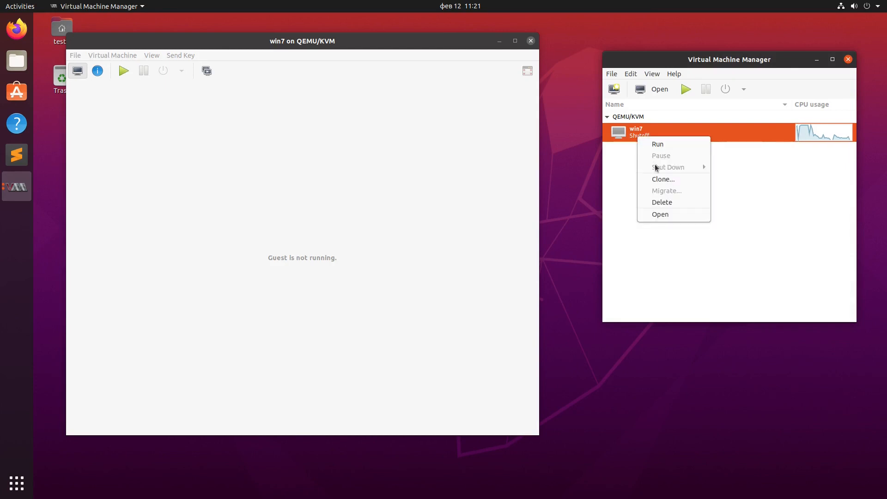
{"action": "left_click", "coordinate": [665, 203]}
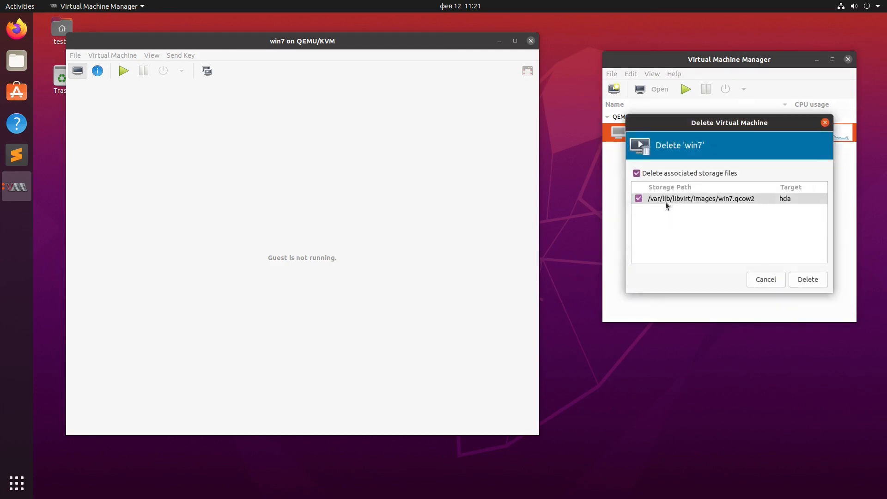
{"action": "left_click", "coordinate": [804, 281]}
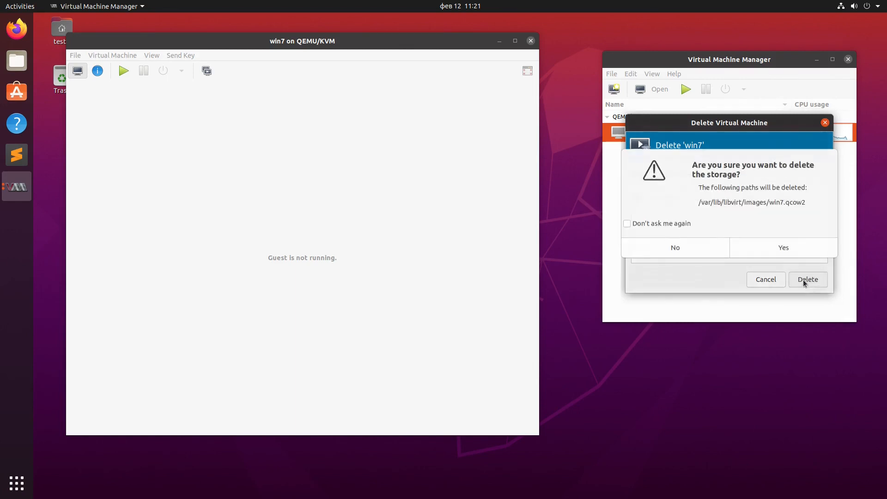
{"action": "left_click", "coordinate": [665, 226]}
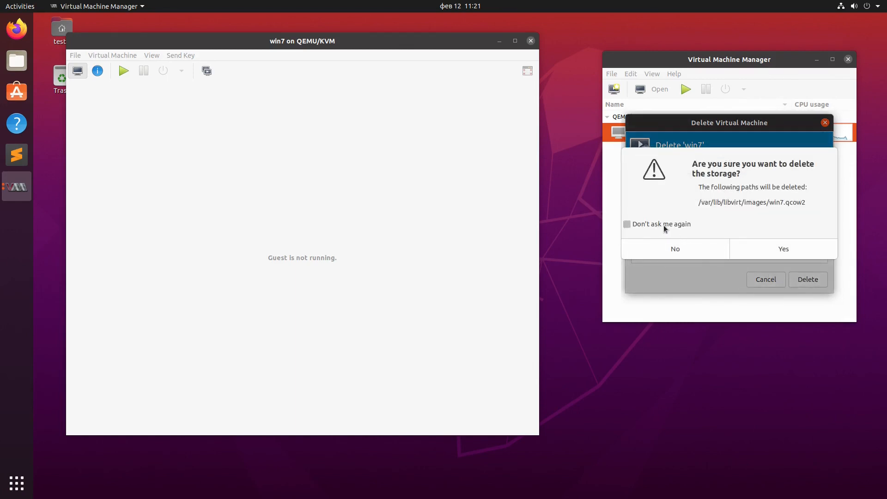
{"action": "left_click", "coordinate": [769, 250]}
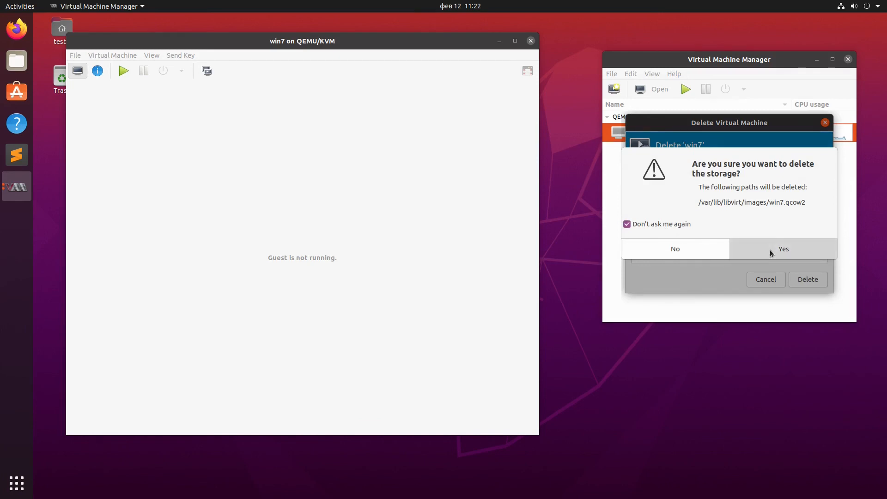